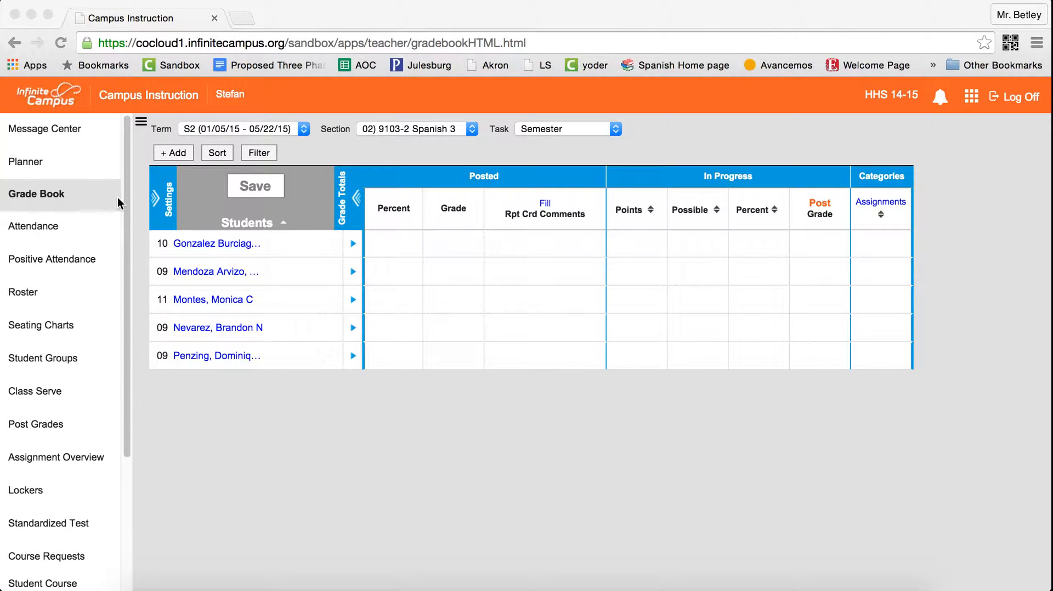
Add a new assignment and name it Practice Log 01.
{"action": "left_click", "coordinate": [183, 152]}
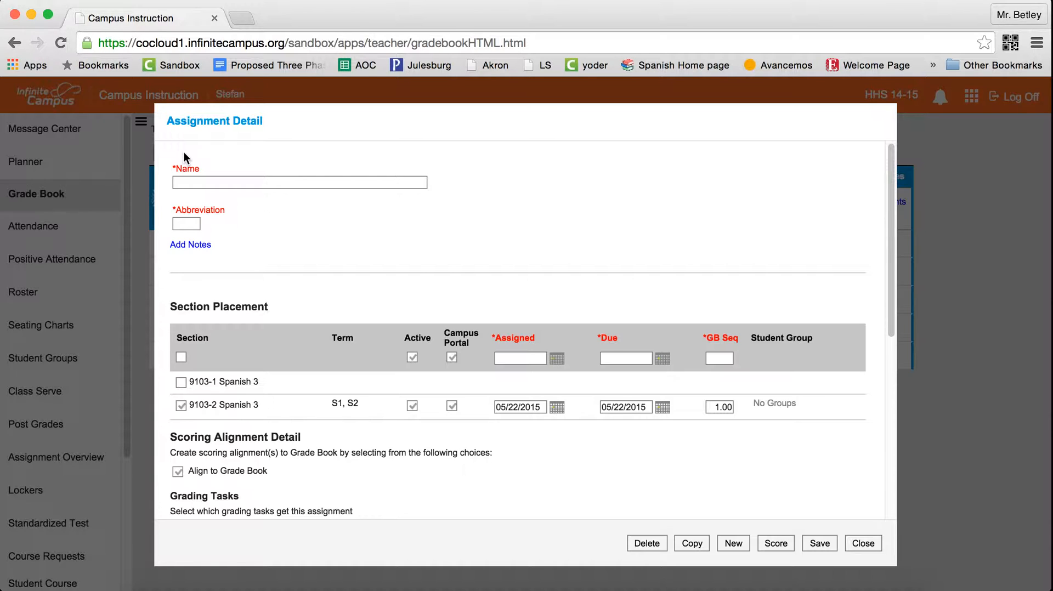
{"action": "scroll", "coordinate": [183, 153], "scroll_direction": "down", "scroll_amount": 2}
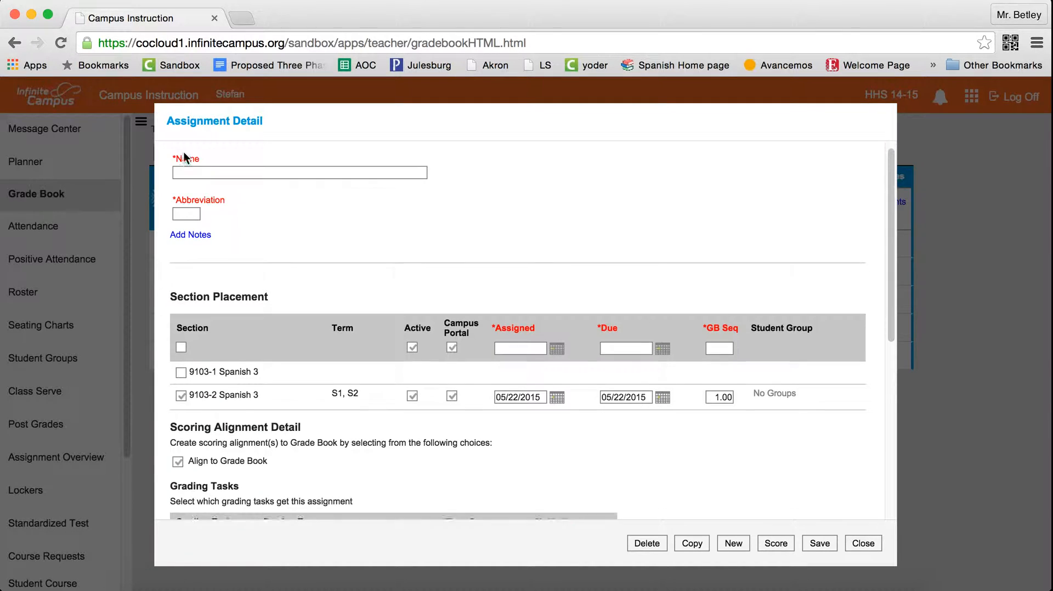
{"action": "scroll", "coordinate": [183, 153], "scroll_direction": "up", "scroll_amount": 2}
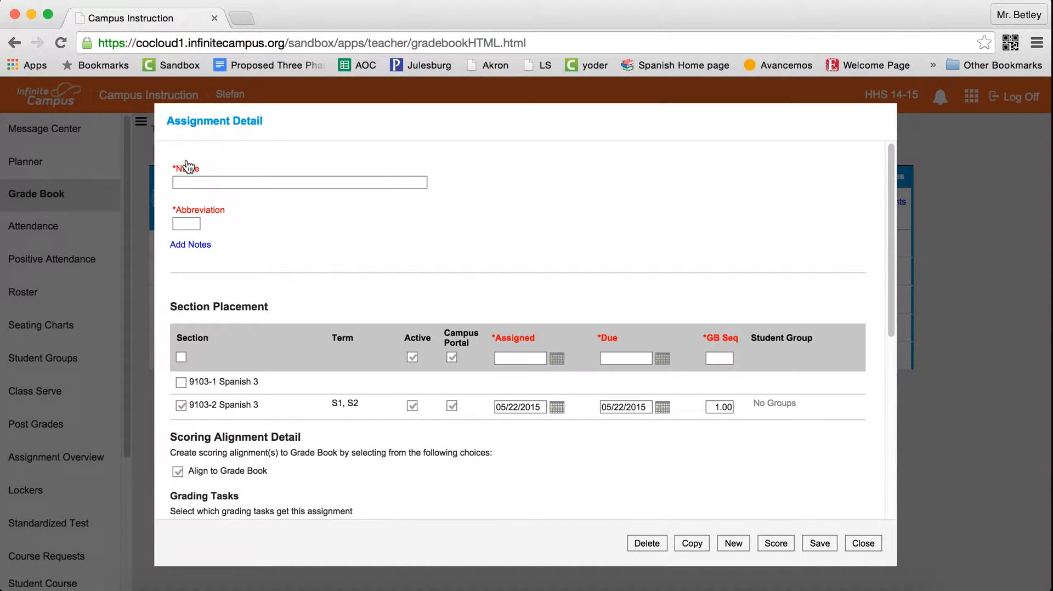
{"action": "left_click", "coordinate": [187, 181]}
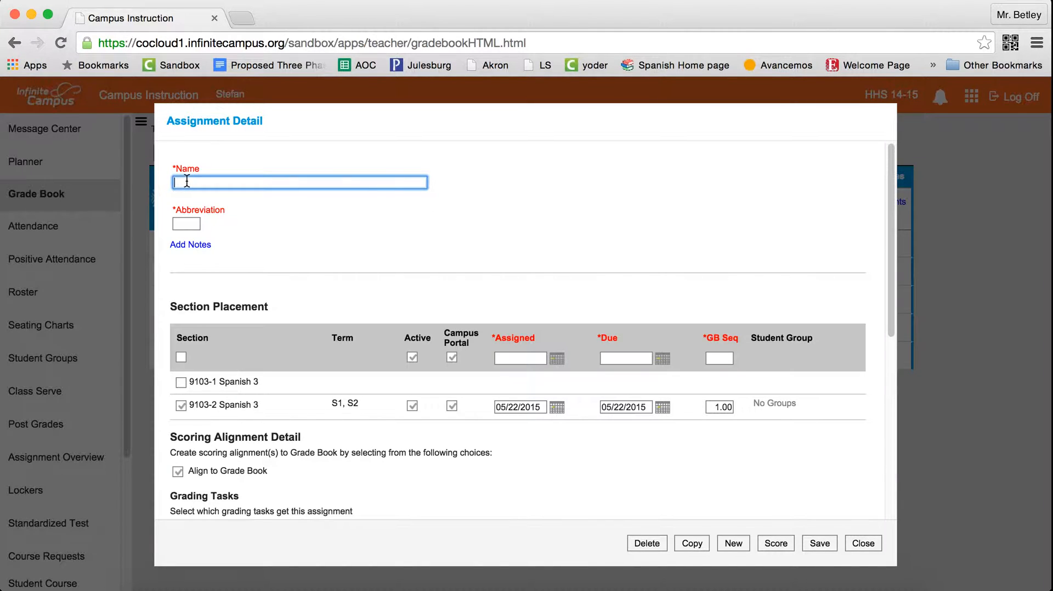
{"action": "type", "text": "Practice Log 01"}
Set the assignment abbreviation to log01.
{"action": "scroll", "coordinate": [550, 207], "scroll_direction": "down", "scroll_amount": 1}
{"action": "scroll", "coordinate": [550, 207], "scroll_direction": "up", "scroll_amount": 1}
{"action": "left_click", "coordinate": [185, 223]}
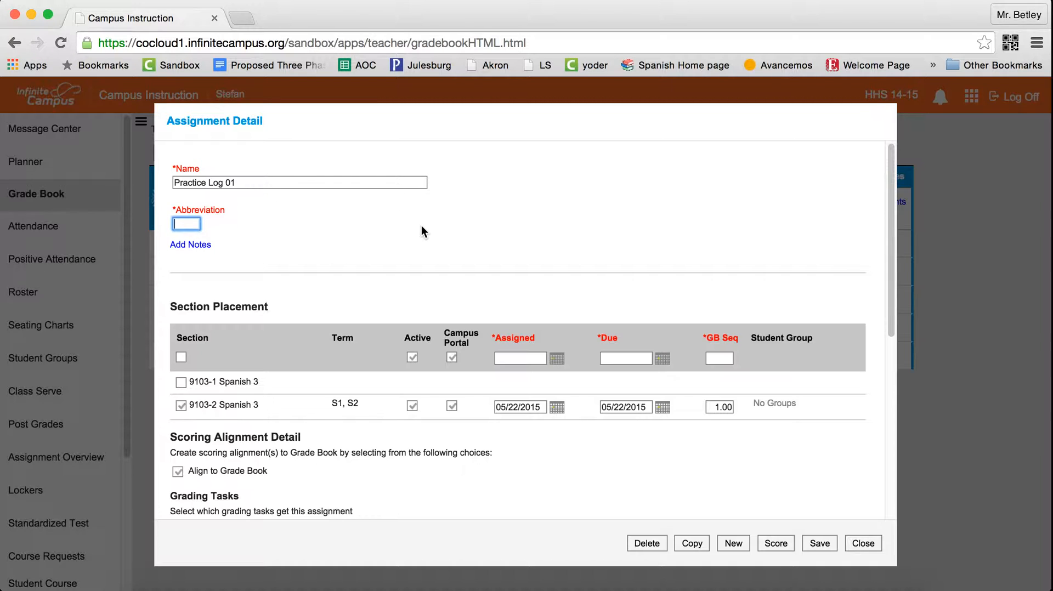
{"action": "type", "text": "log01"}
Place the assignment in both Spanish 3 sections, 9103-1 and 9103-2.
{"action": "scroll", "coordinate": [402, 245], "scroll_direction": "down", "scroll_amount": 2}
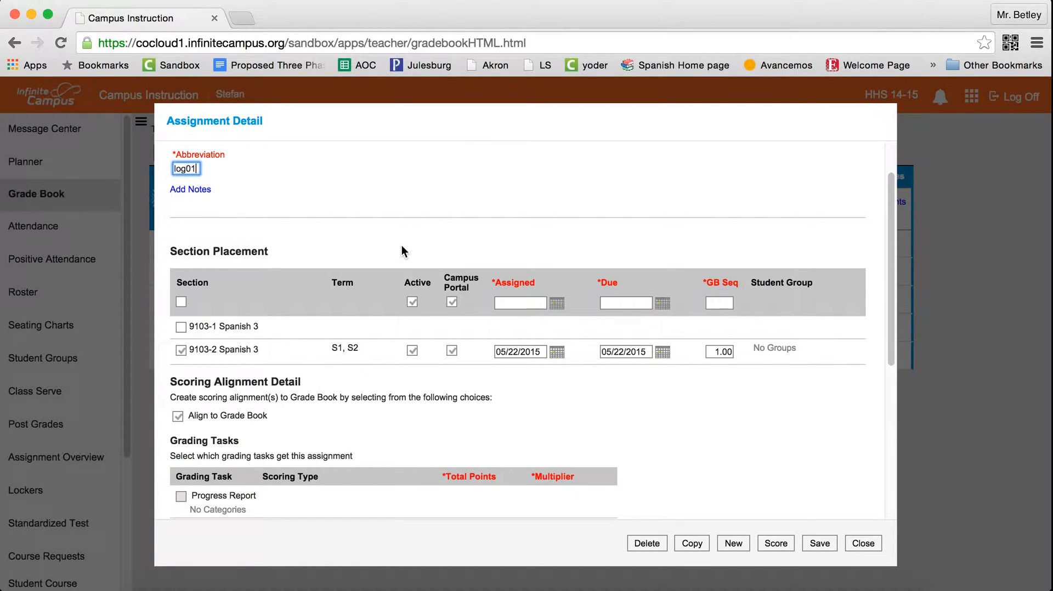
{"action": "scroll", "coordinate": [402, 251], "scroll_direction": "down", "scroll_amount": 2}
{"action": "scroll", "coordinate": [402, 250], "scroll_direction": "down", "scroll_amount": 2}
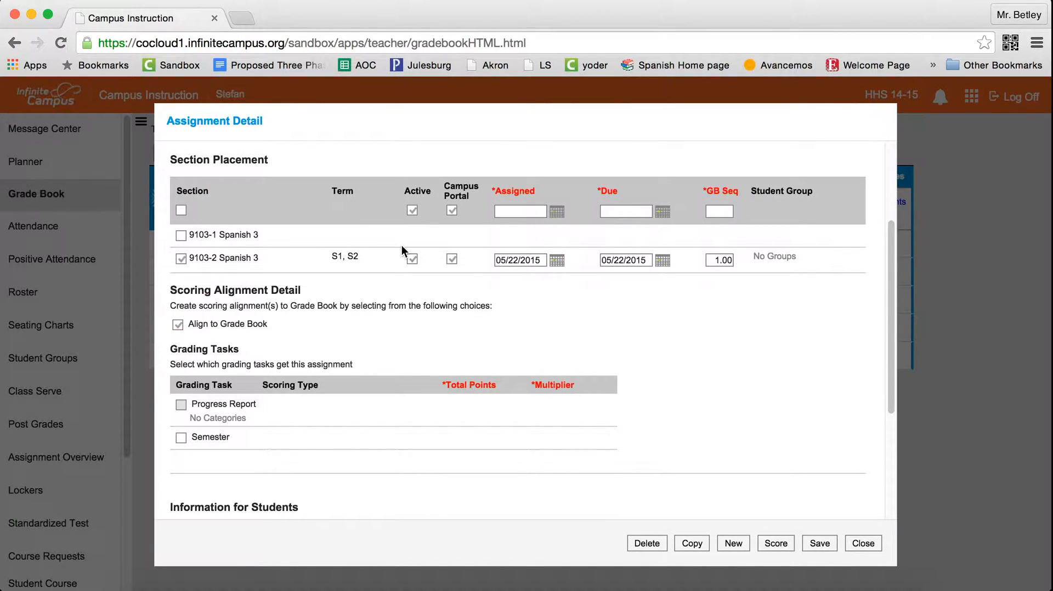
{"action": "left_click", "coordinate": [182, 210]}
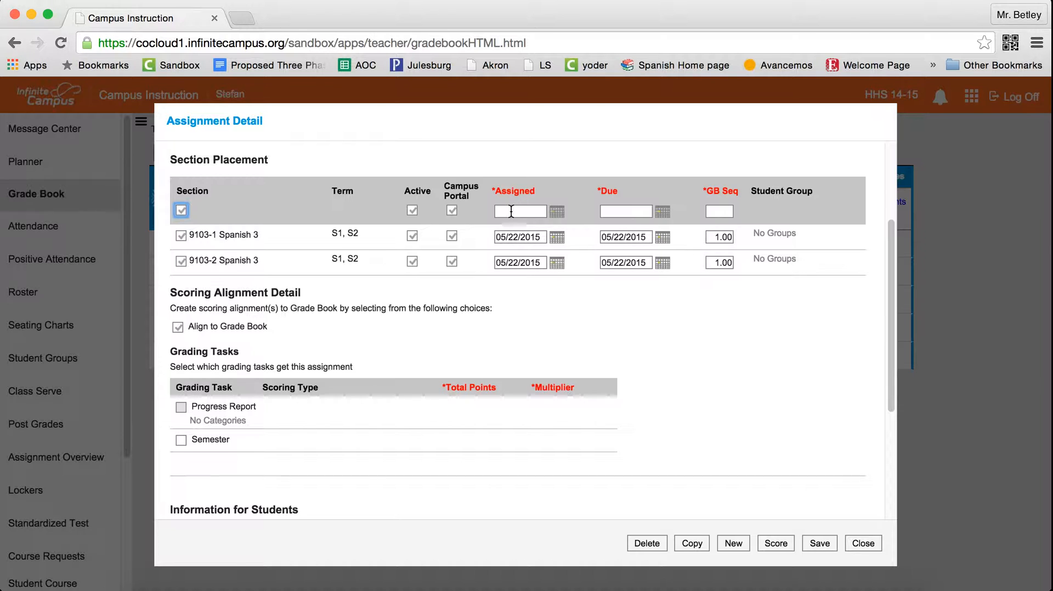
Set the assigned date for all sections to February 2, 2015 using the calendar picker.
{"action": "left_click", "coordinate": [556, 212]}
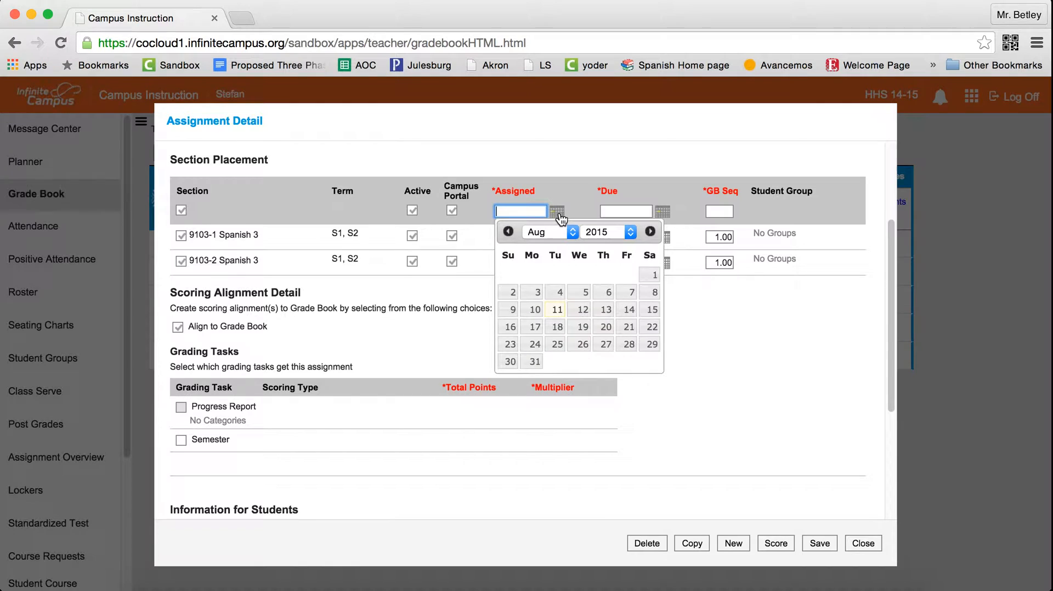
{"action": "left_click", "coordinate": [571, 232]}
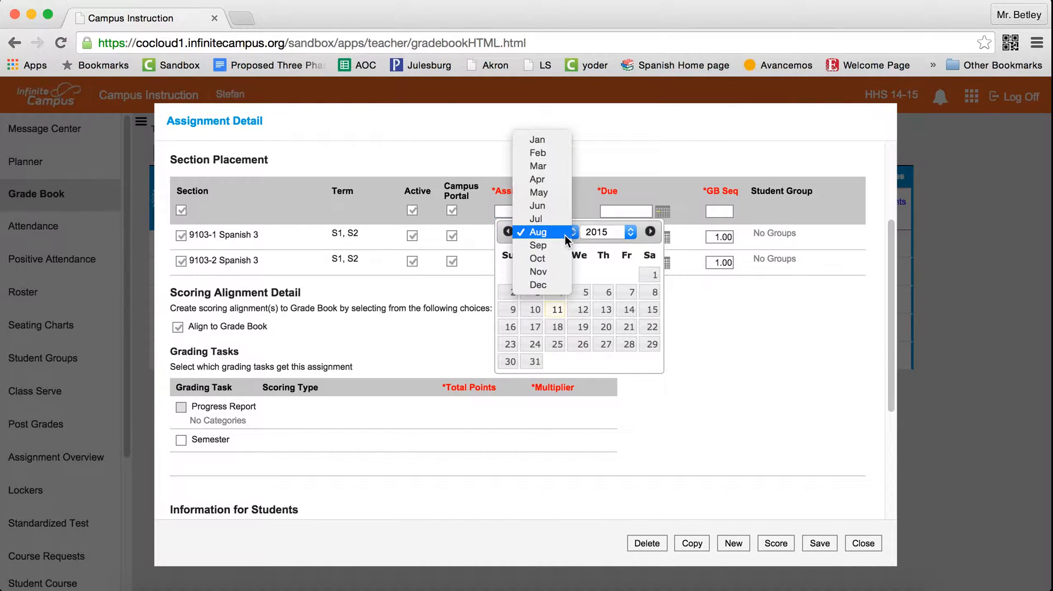
{"action": "left_click", "coordinate": [538, 154]}
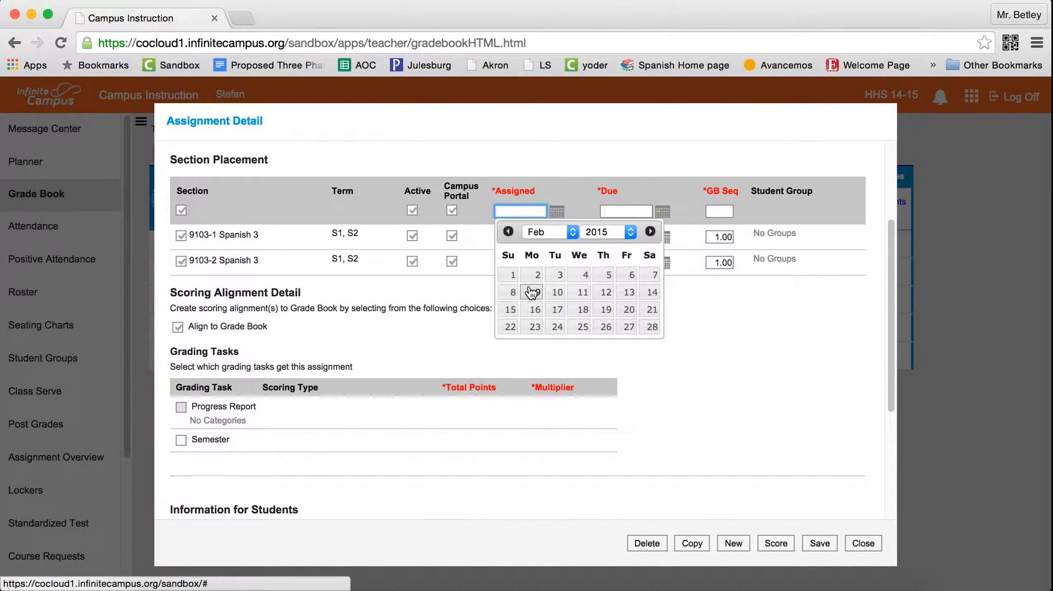
{"action": "left_click", "coordinate": [537, 275]}
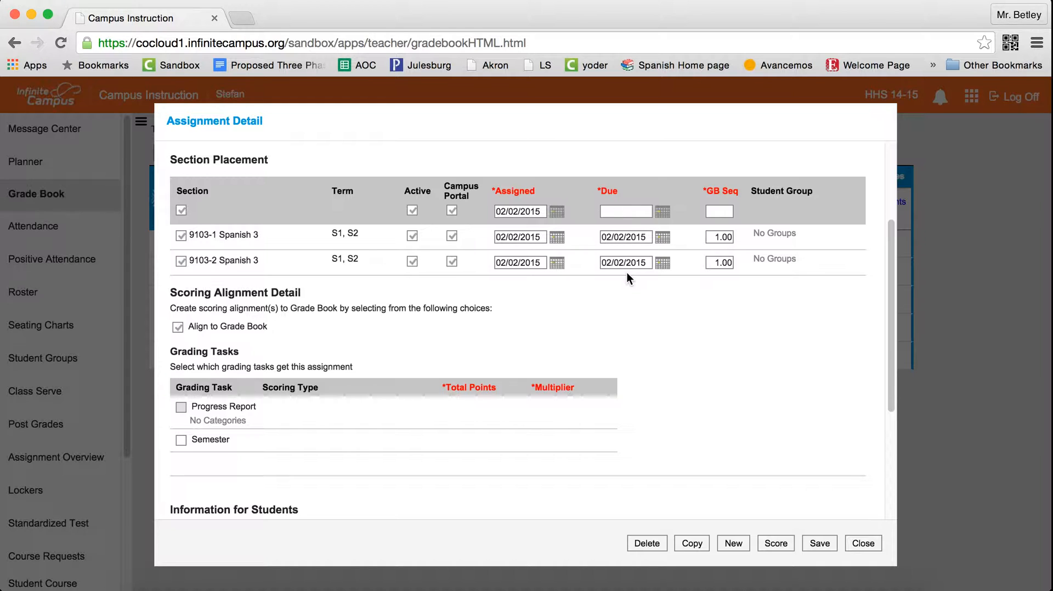
Set the due date to February 3, 2015 and the gradebook sequence to 1.
{"action": "left_click", "coordinate": [662, 213]}
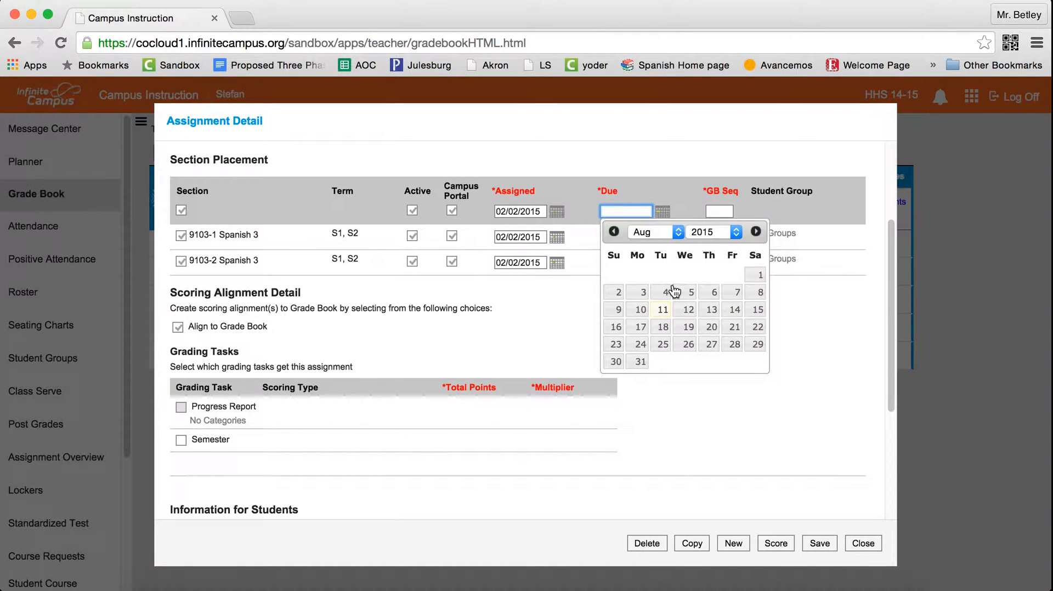
{"action": "left_click", "coordinate": [677, 232]}
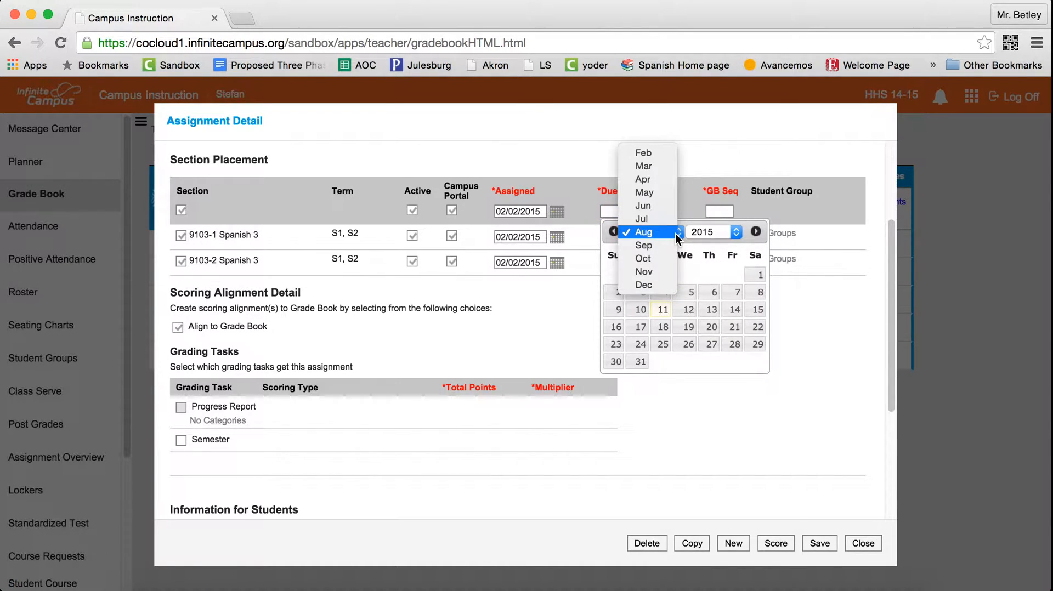
{"action": "left_click", "coordinate": [663, 154]}
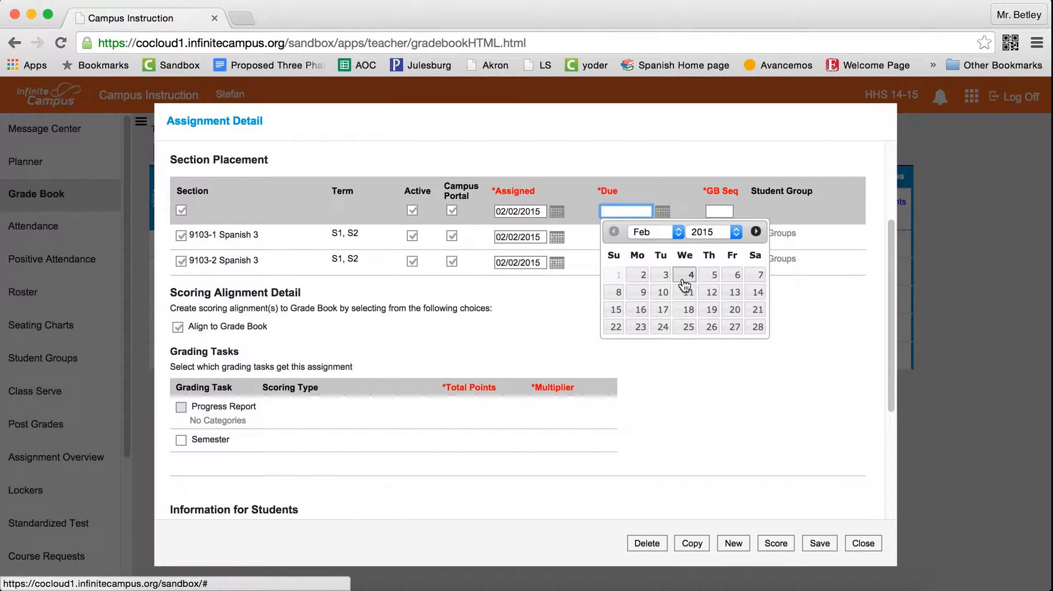
{"action": "left_click", "coordinate": [664, 274]}
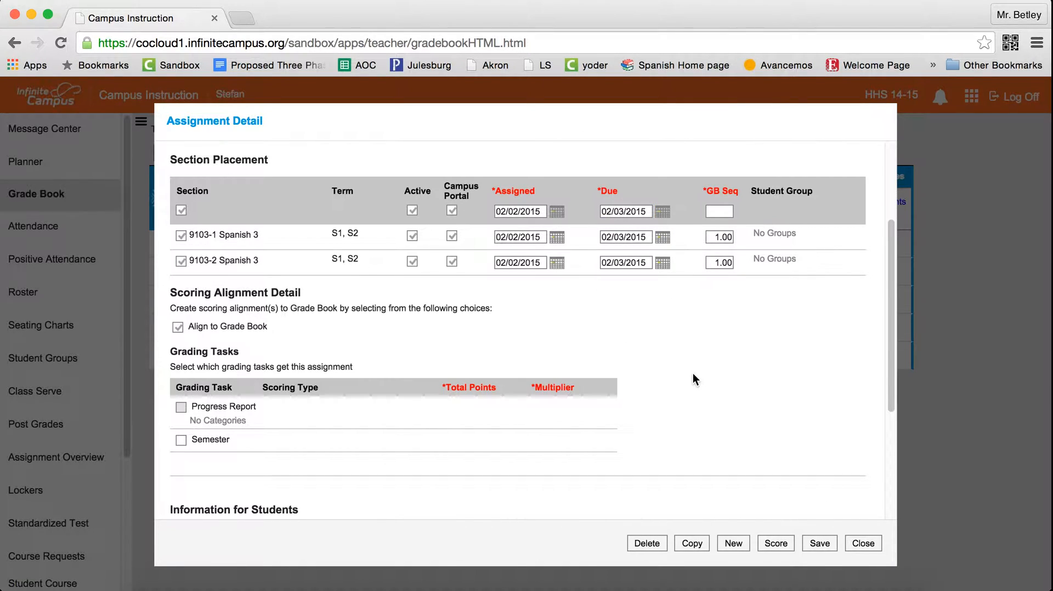
{"action": "left_click", "coordinate": [725, 211]}
{"action": "type", "text": "1"}
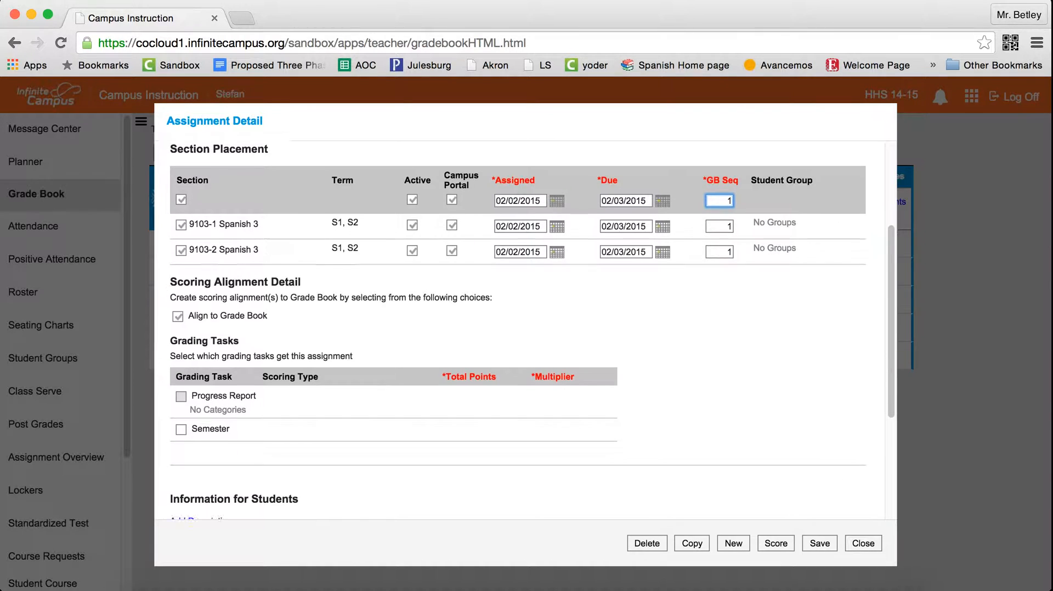
Select the Semester grading task for the assignment.
{"action": "scroll", "coordinate": [532, 329], "scroll_direction": "down", "scroll_amount": 5}
{"action": "scroll", "coordinate": [532, 329], "scroll_direction": "down", "scroll_amount": 2}
{"action": "scroll", "coordinate": [532, 329], "scroll_direction": "down", "scroll_amount": 2}
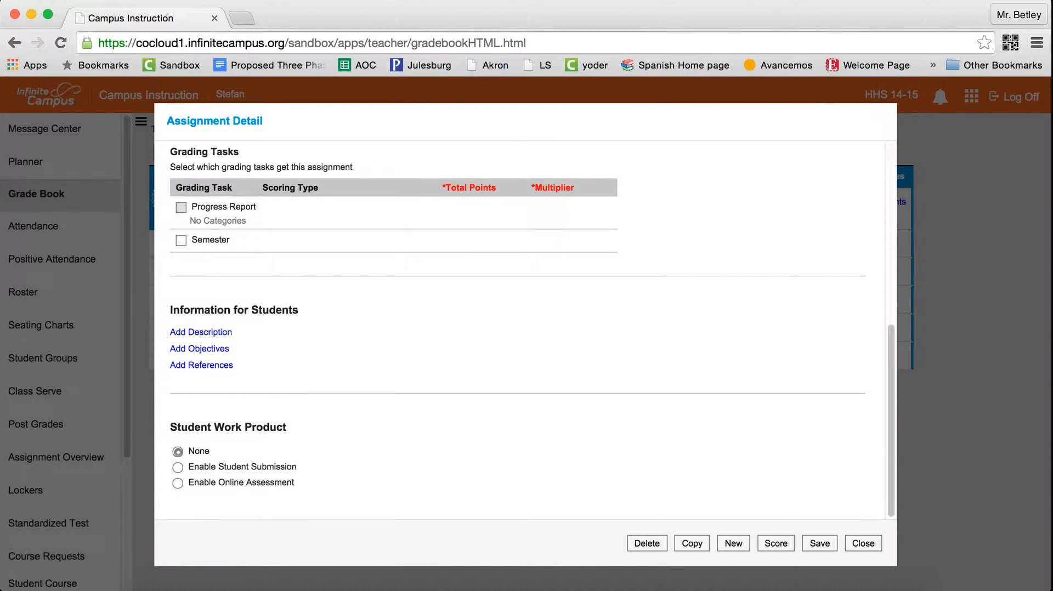
{"action": "left_click", "coordinate": [182, 242]}
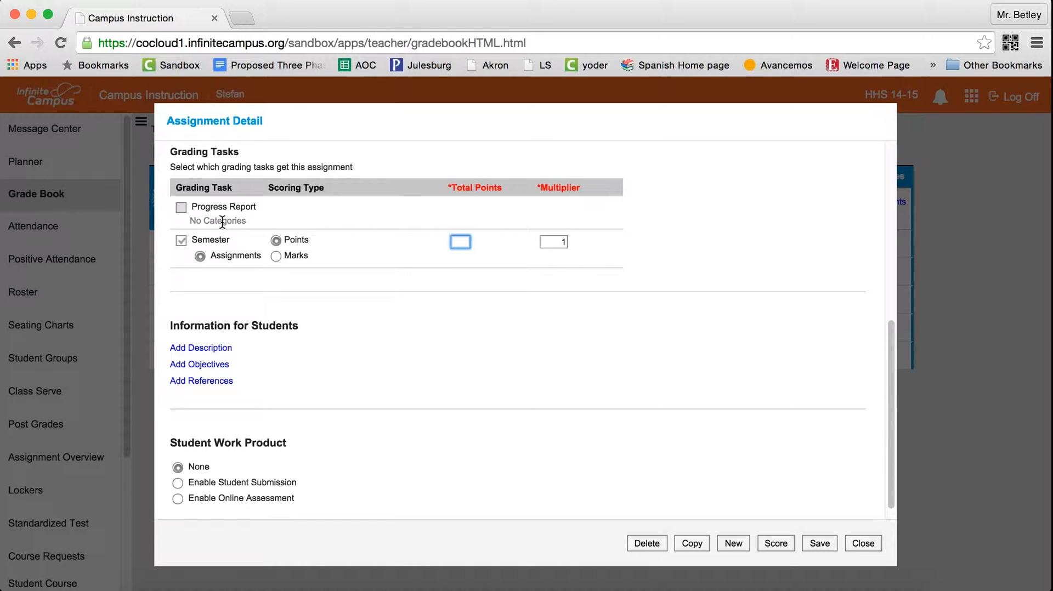
{"action": "left_click", "coordinate": [277, 256]}
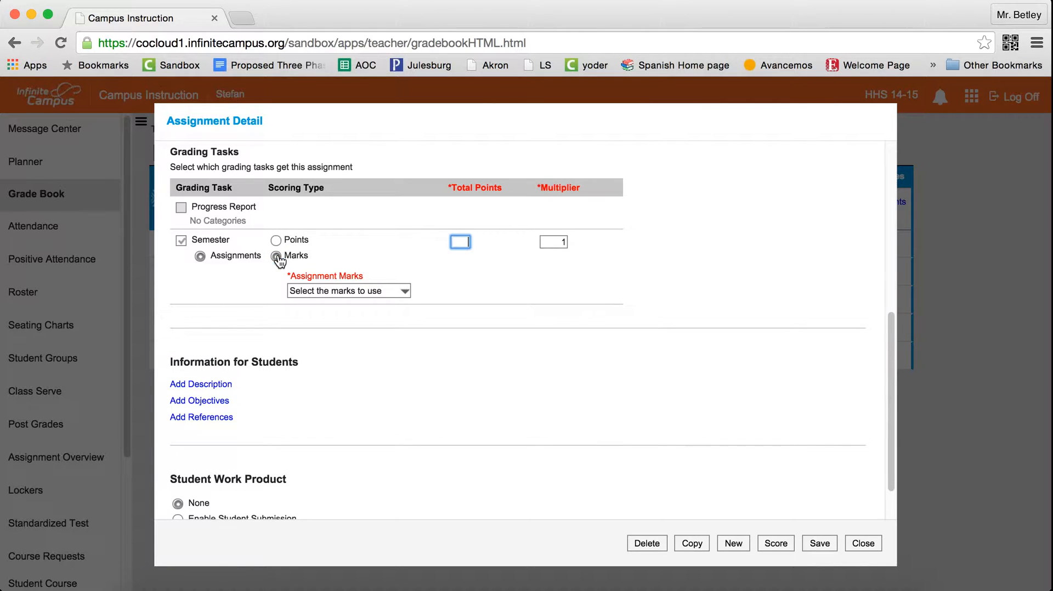
{"action": "left_click", "coordinate": [300, 293]}
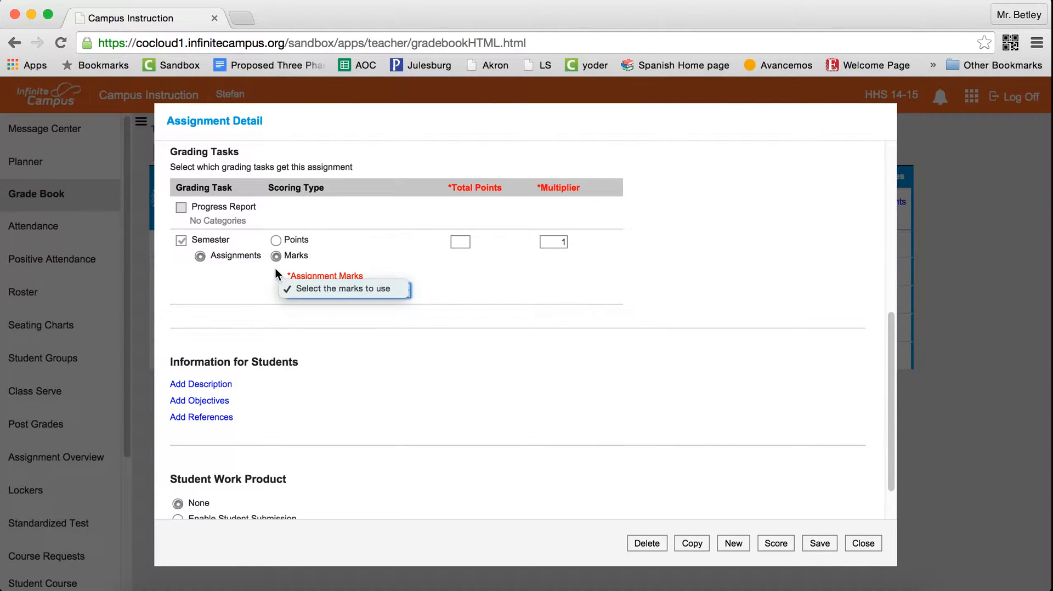
{"action": "left_click", "coordinate": [488, 290]}
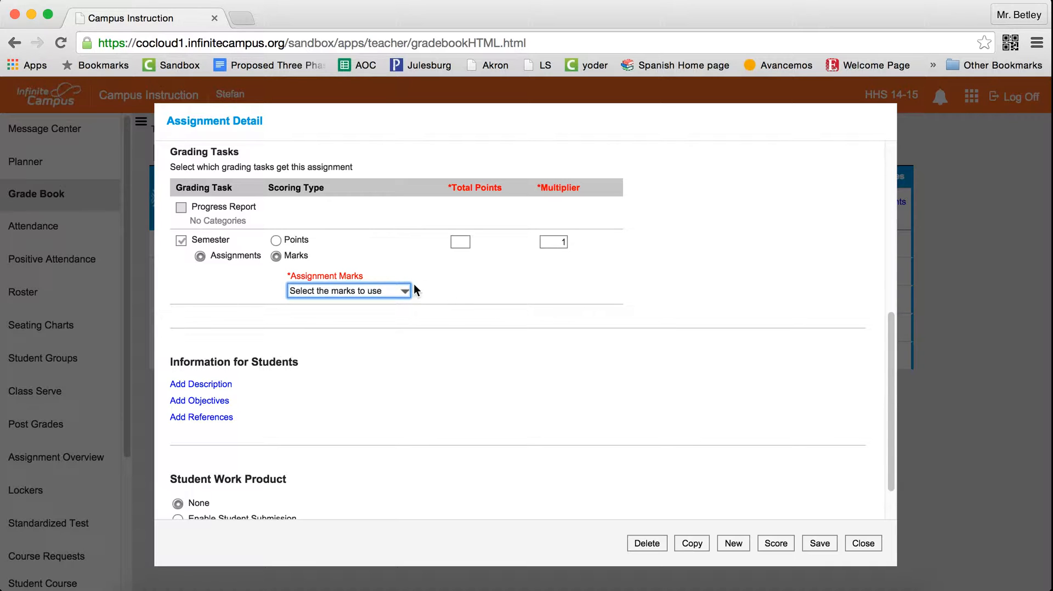
Score the Semester task by points with 10 total points, then save and close the assignment.
{"action": "left_click", "coordinate": [277, 240]}
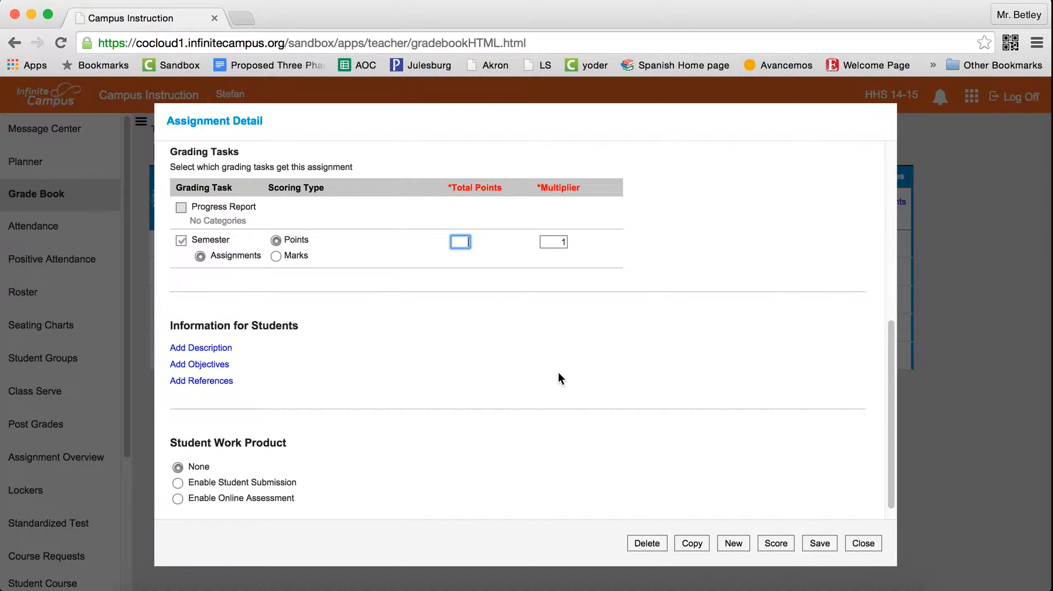
{"action": "type", "text": "10"}
{"action": "scroll", "coordinate": [640, 453], "scroll_direction": "down", "scroll_amount": 1}
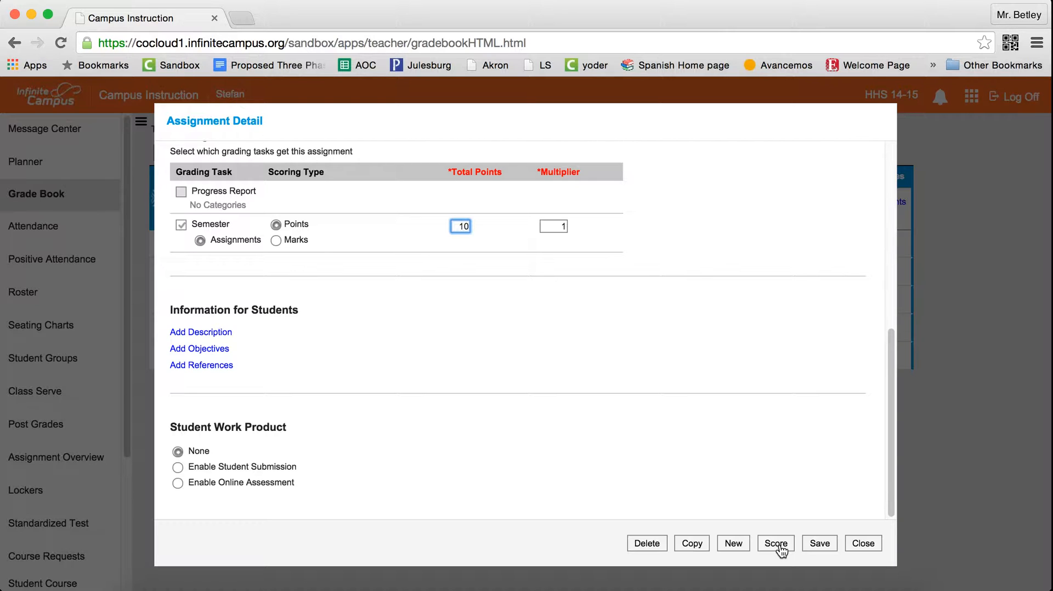
{"action": "left_click", "coordinate": [822, 543]}
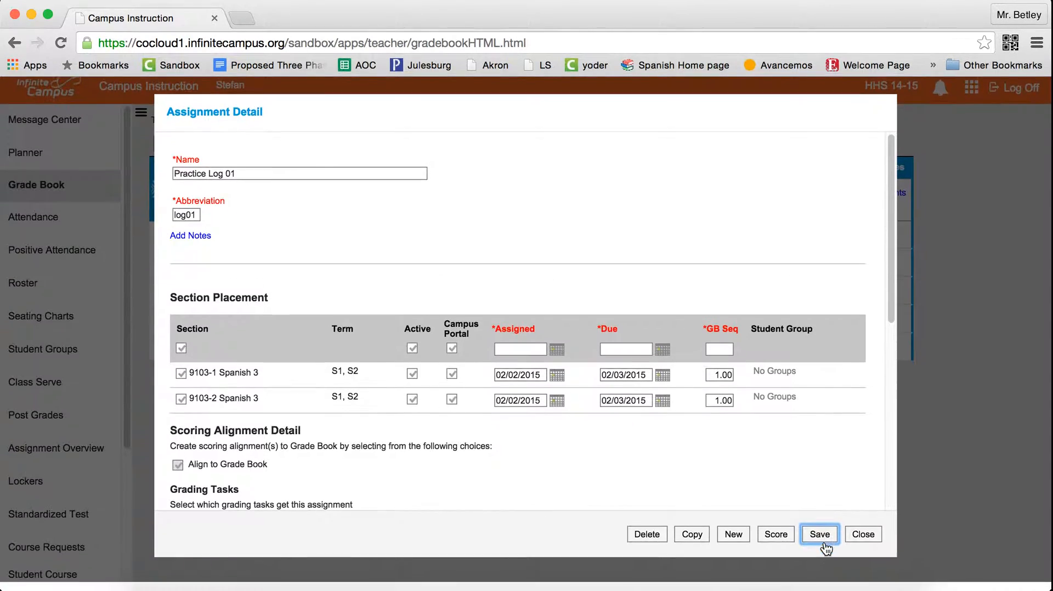
{"action": "left_click", "coordinate": [879, 546]}
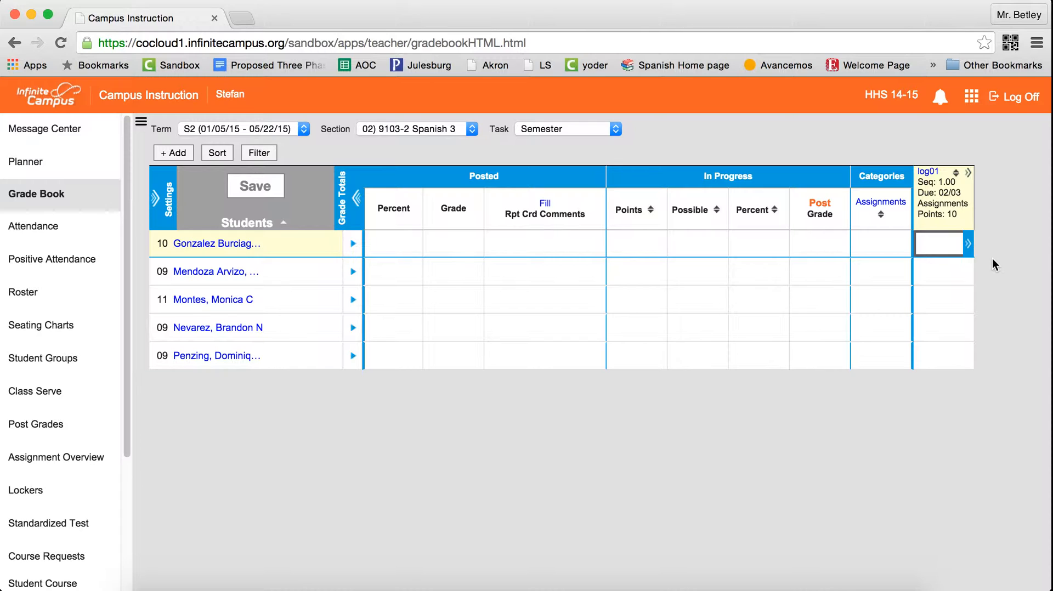
Enter log01 scores of 10, 9 and 7 for the first three students, skip the fourth, and enter 10 for the fifth.
{"action": "type", "text": "10"}
{"action": "key", "text": "Return"}
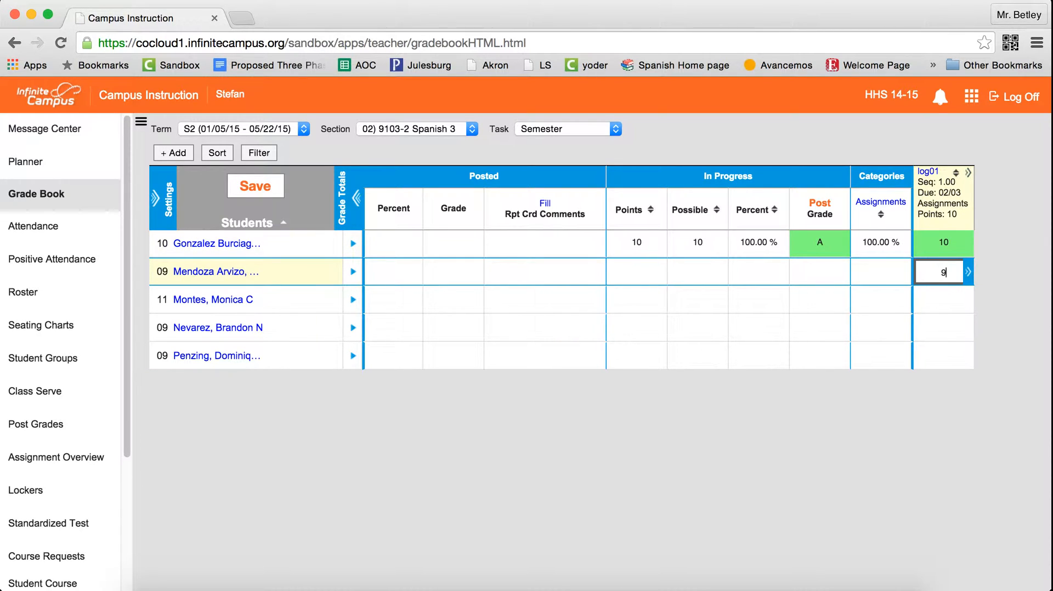
{"action": "type", "text": "9"}
{"action": "key", "text": "Return"}
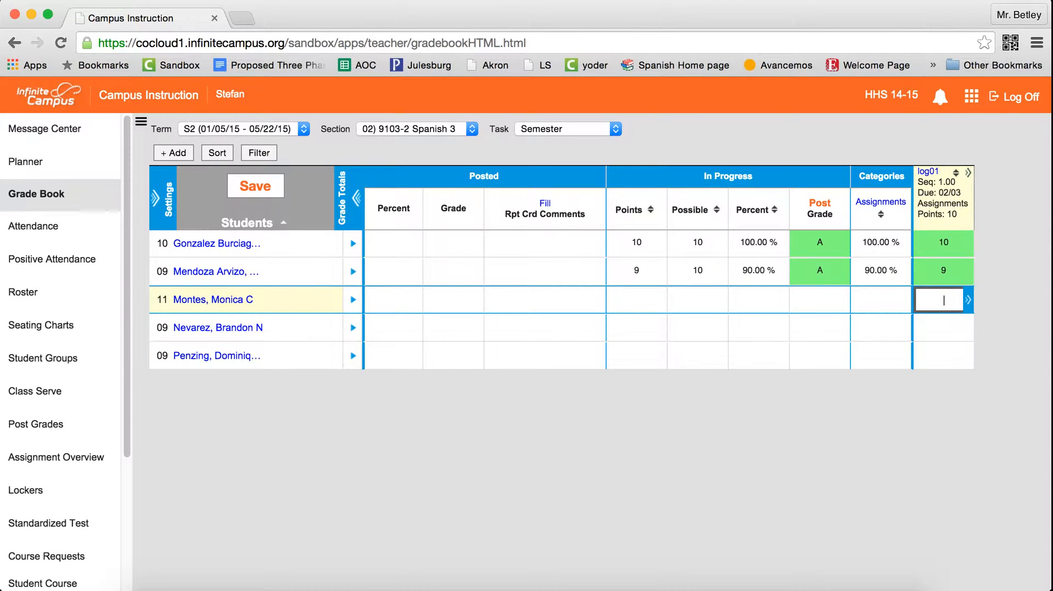
{"action": "type", "text": "7"}
{"action": "key", "text": "Return"}
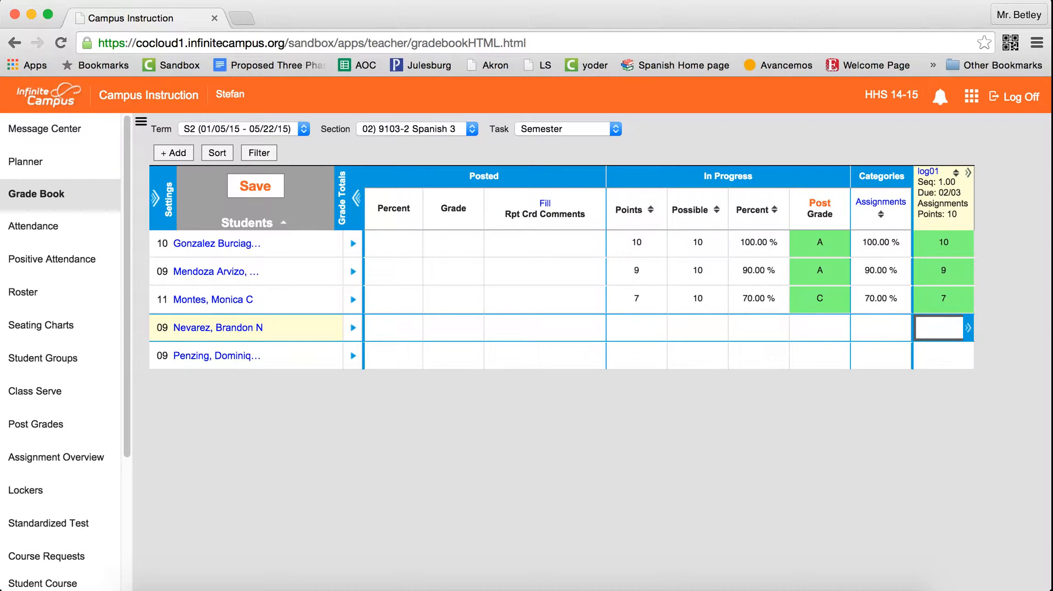
{"action": "key", "text": "Return"}
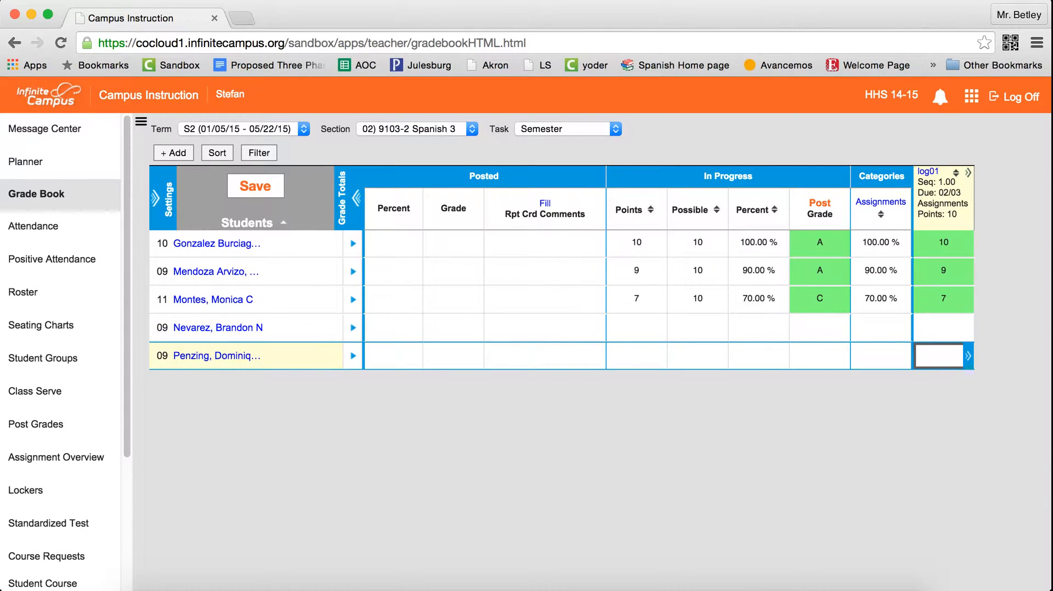
{"action": "type", "text": "10"}
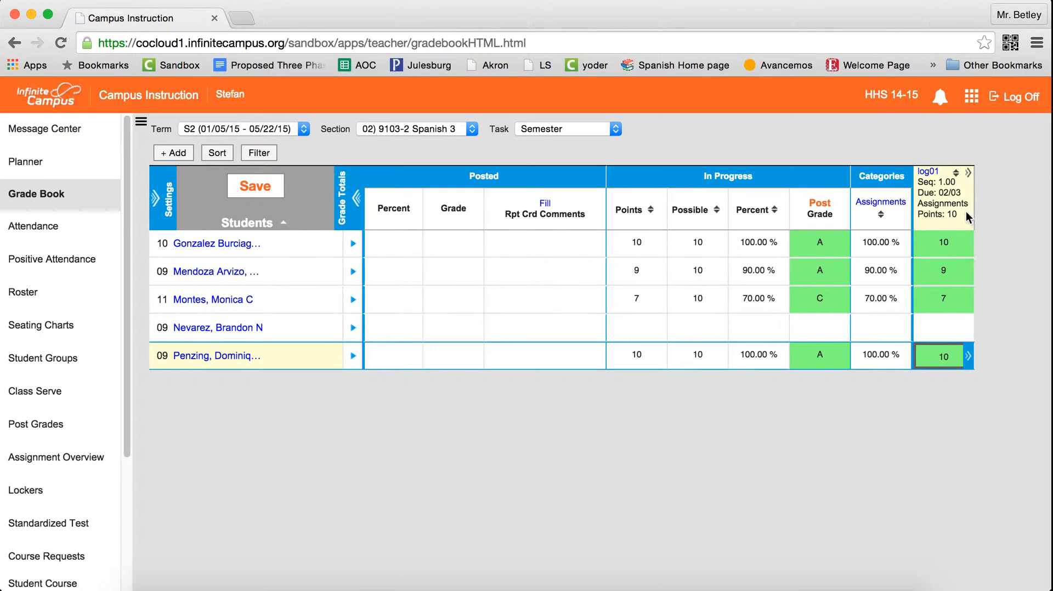
Expand the log01 column and flag the fourth student's score as Missing.
{"action": "mouse_move", "coordinate": [968, 178]}
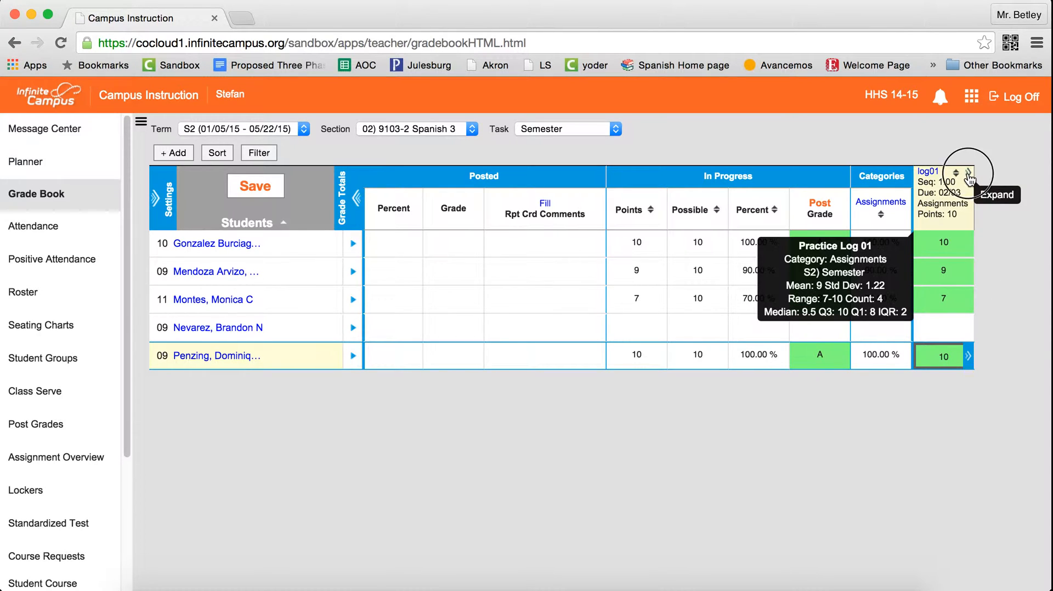
{"action": "left_click", "coordinate": [968, 175]}
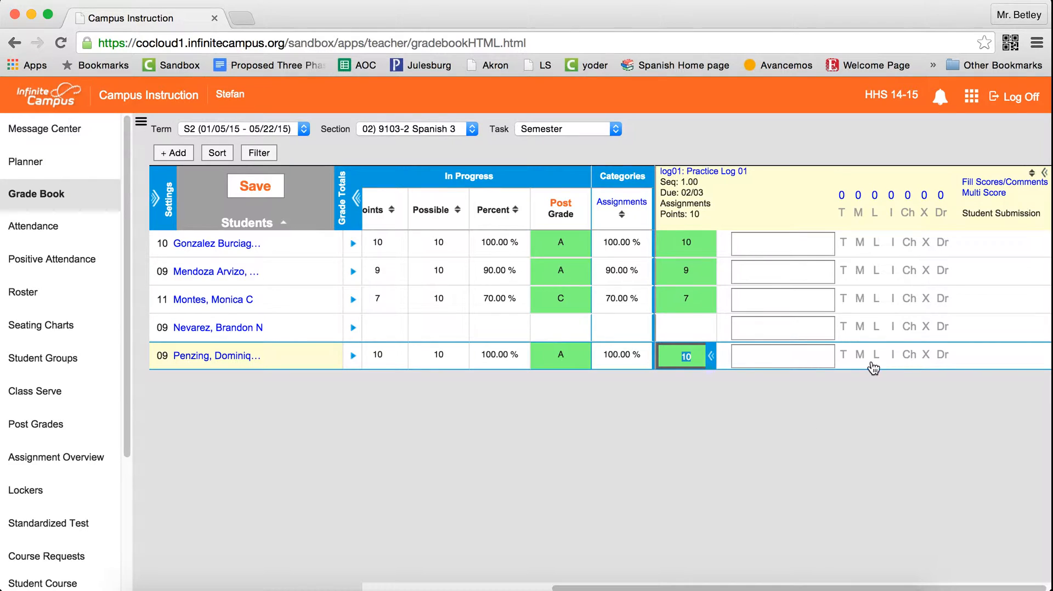
{"action": "left_click", "coordinate": [859, 327]}
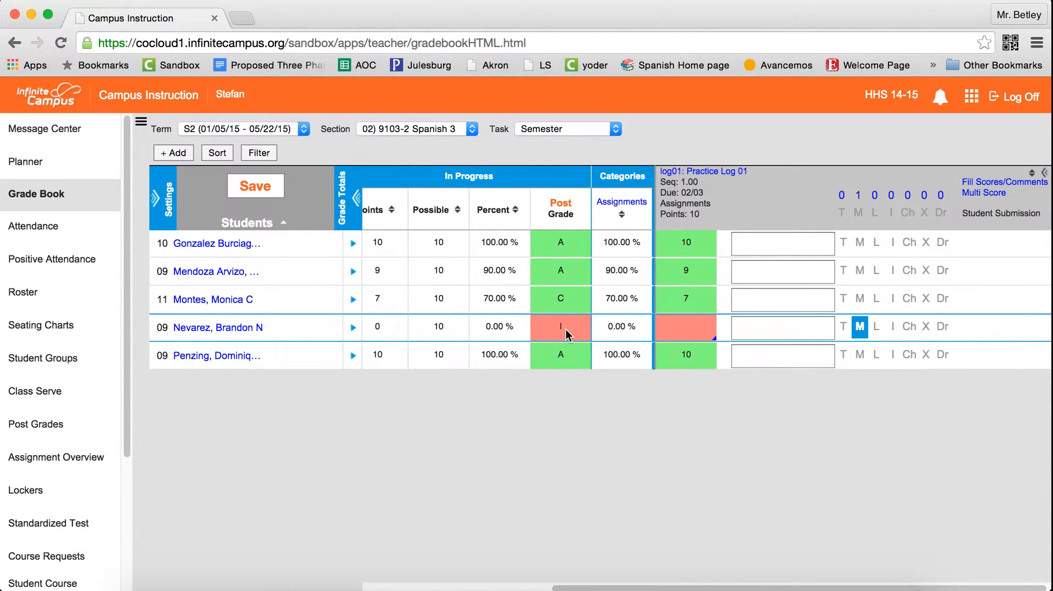
{"action": "scroll", "coordinate": [476, 311], "scroll_direction": "left", "scroll_amount": 2}
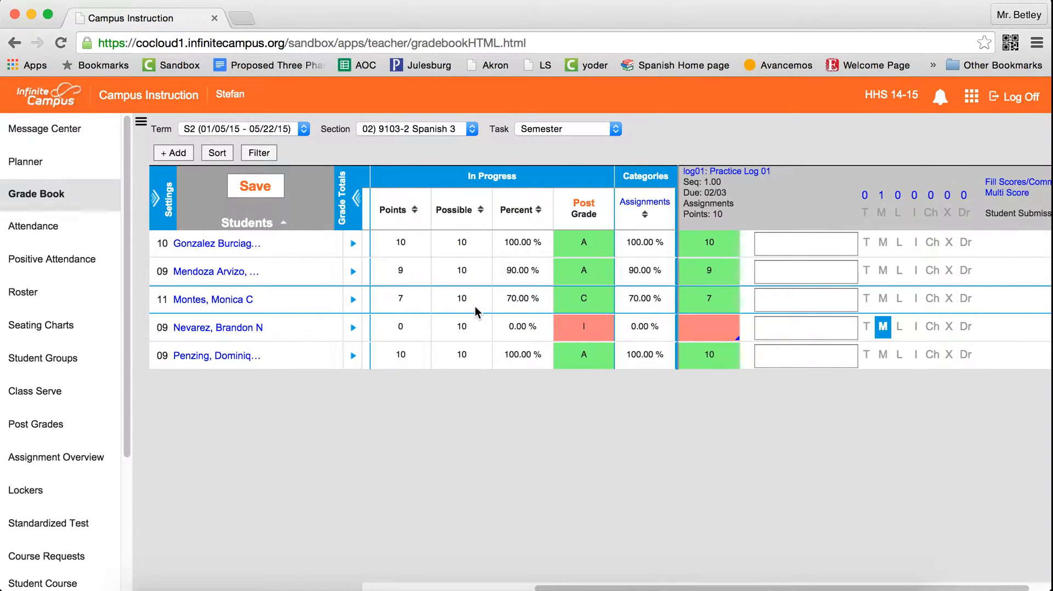
Enter 7 as the fourth student's log01 score, change its flag to Turned In and Late, and save.
{"action": "scroll", "coordinate": [476, 311], "scroll_direction": "right", "scroll_amount": 2}
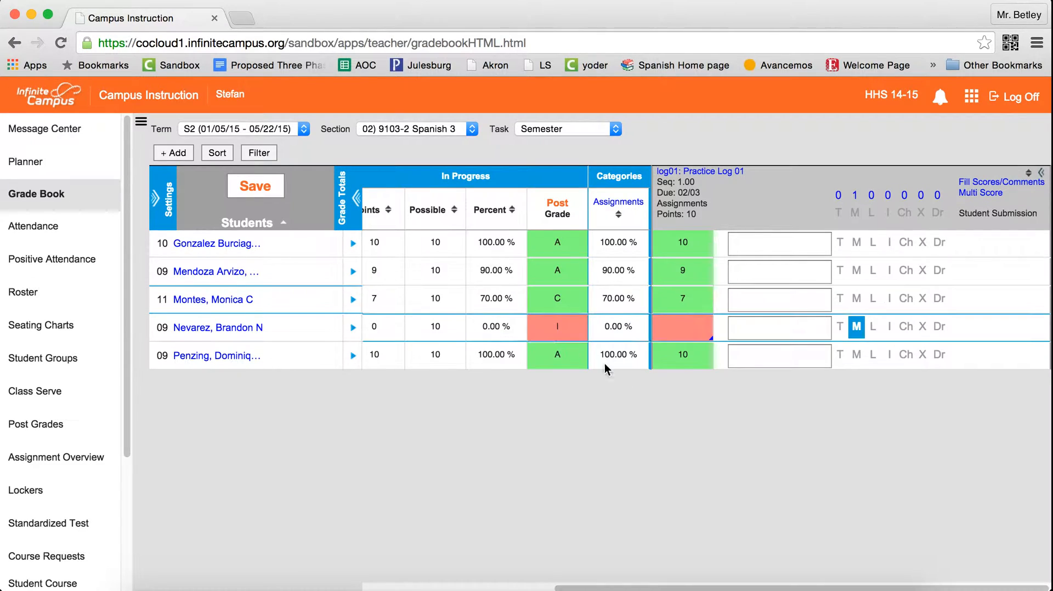
{"action": "left_click", "coordinate": [689, 327]}
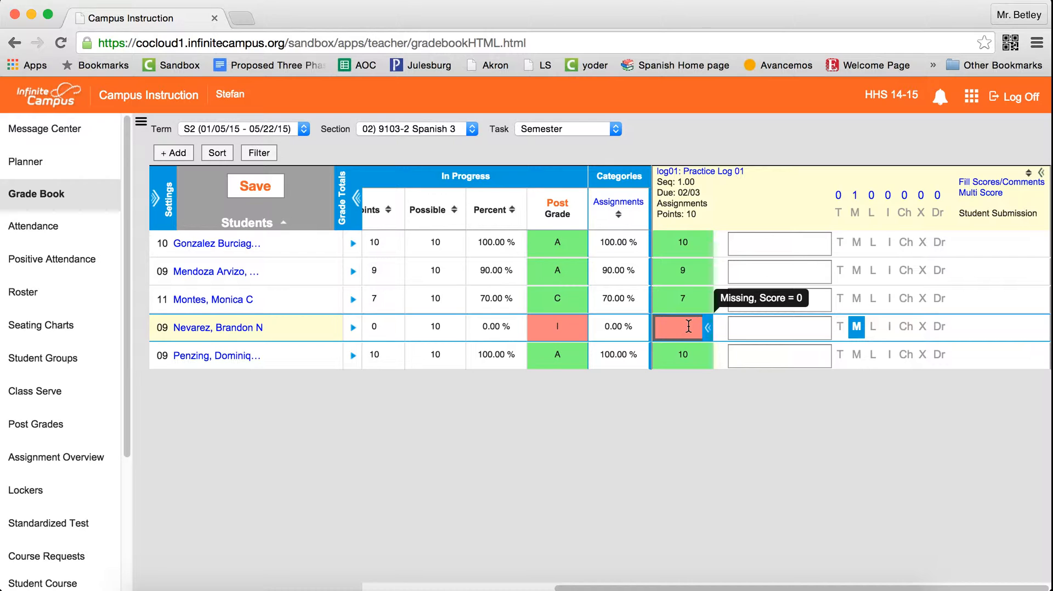
{"action": "type", "text": "7"}
{"action": "key", "text": "Return"}
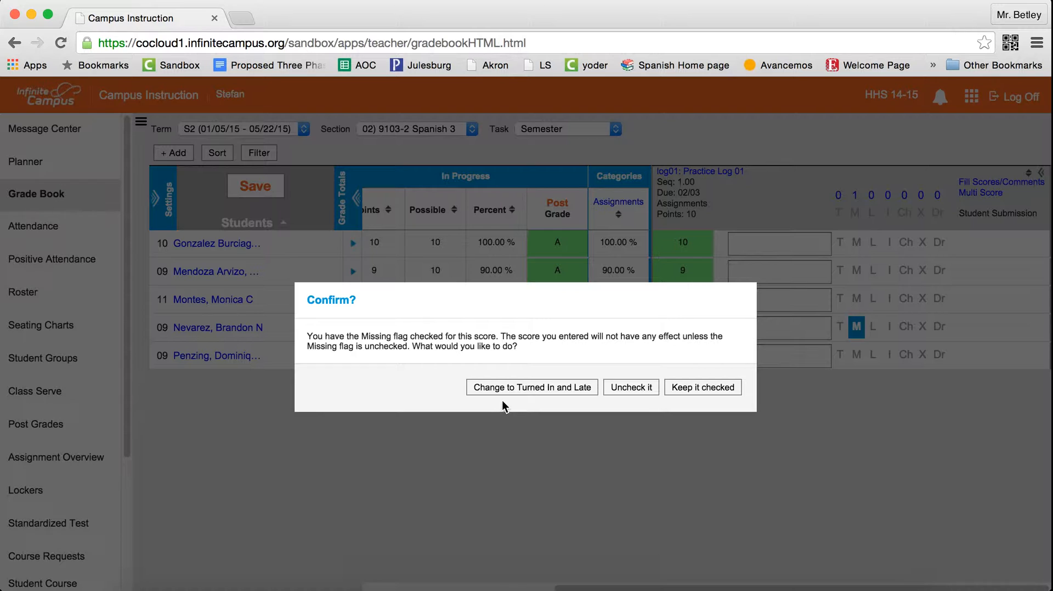
{"action": "left_click", "coordinate": [539, 390]}
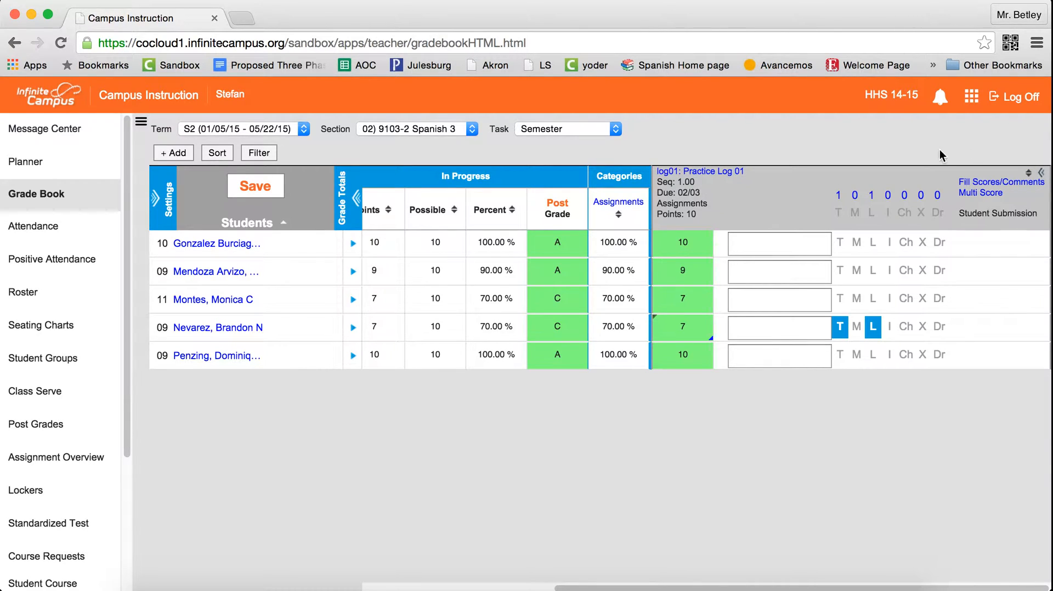
{"action": "left_click", "coordinate": [270, 197]}
Collapse the log01 column and post the in-progress grades to the S2 Progress Report task, then save.
{"action": "left_click", "coordinate": [1040, 172]}
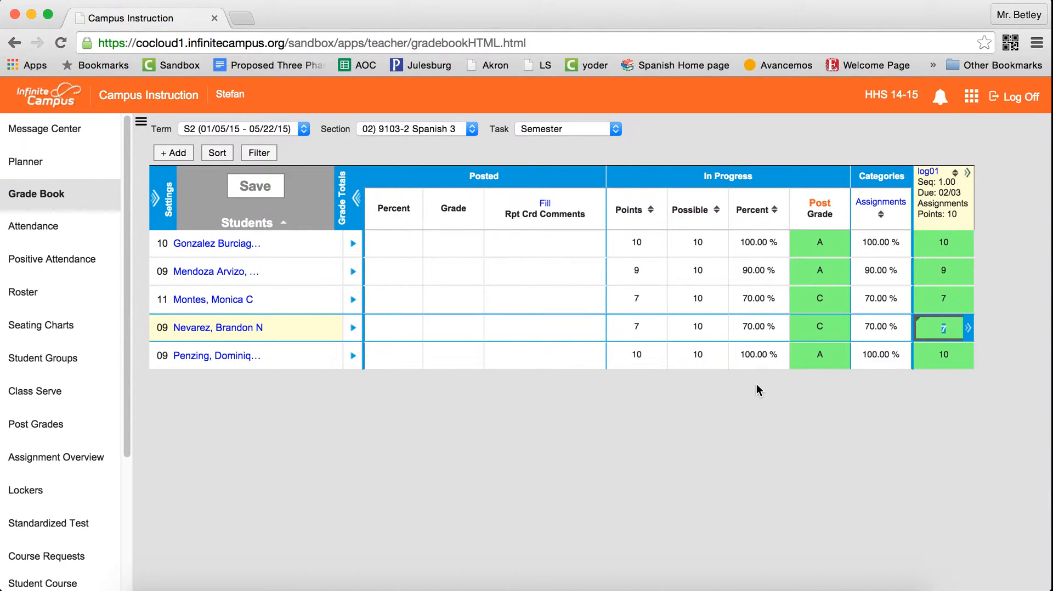
{"action": "left_click", "coordinate": [820, 204]}
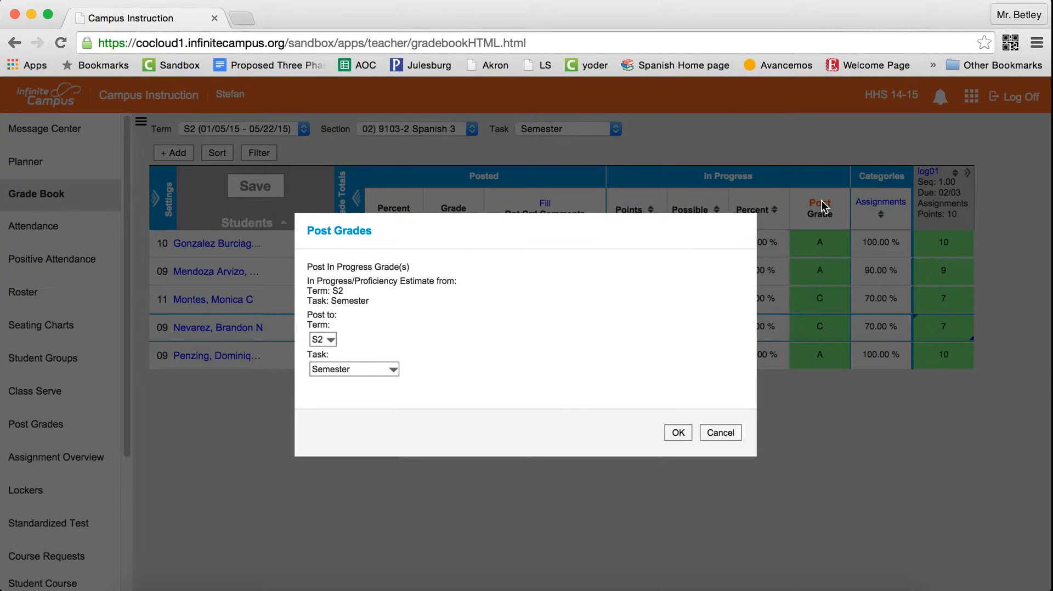
{"action": "left_click", "coordinate": [341, 366]}
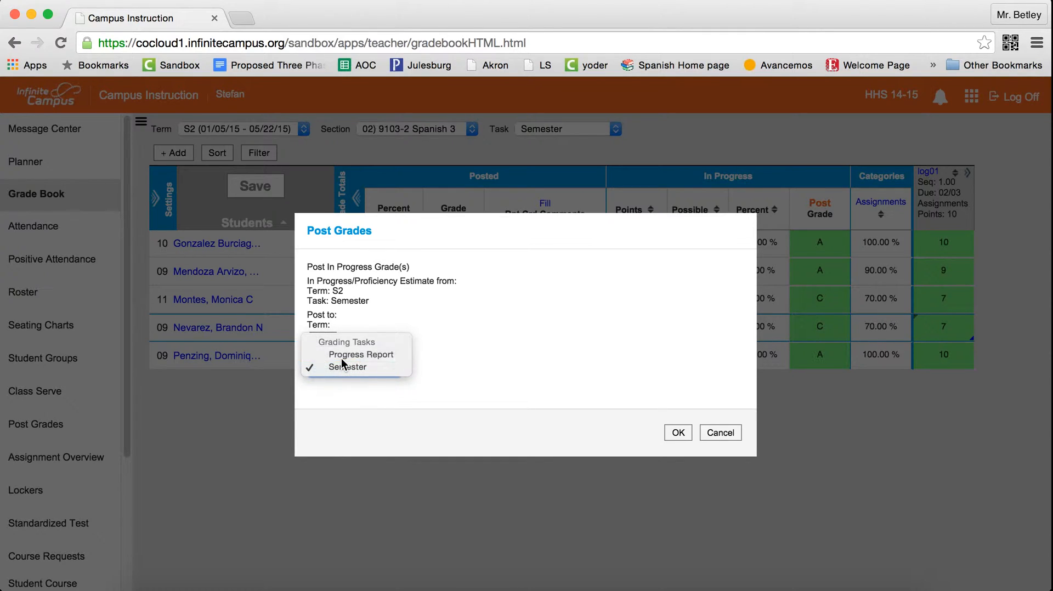
{"action": "left_click", "coordinate": [341, 357]}
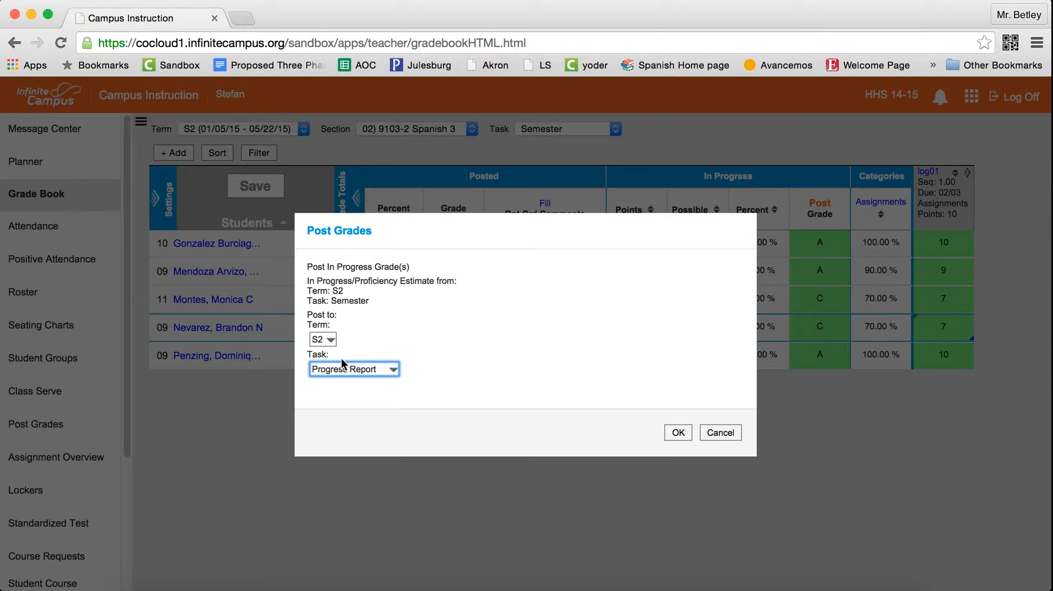
{"action": "left_click", "coordinate": [677, 434]}
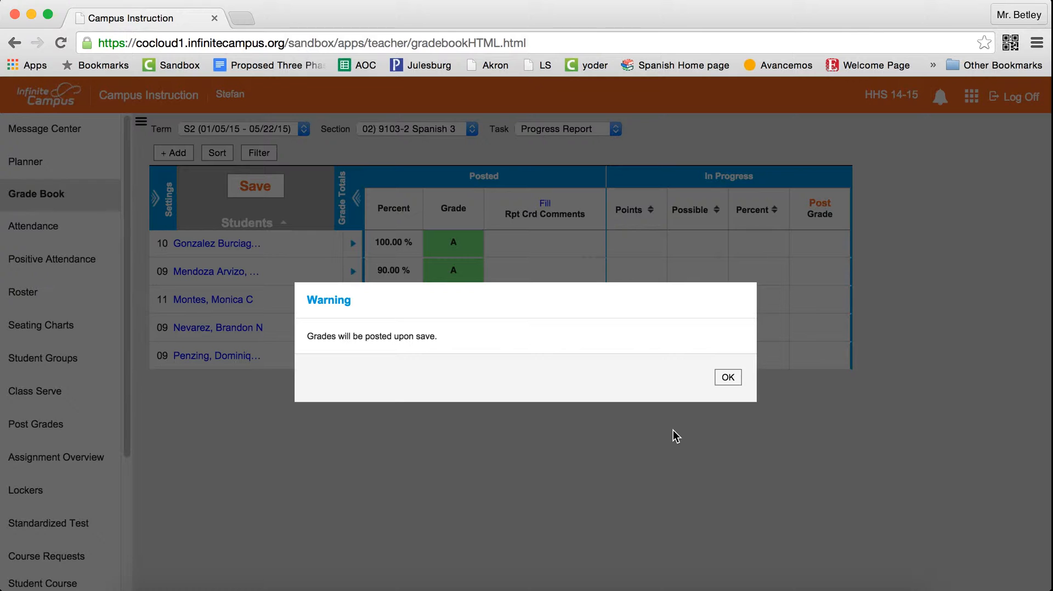
{"action": "left_click", "coordinate": [727, 377]}
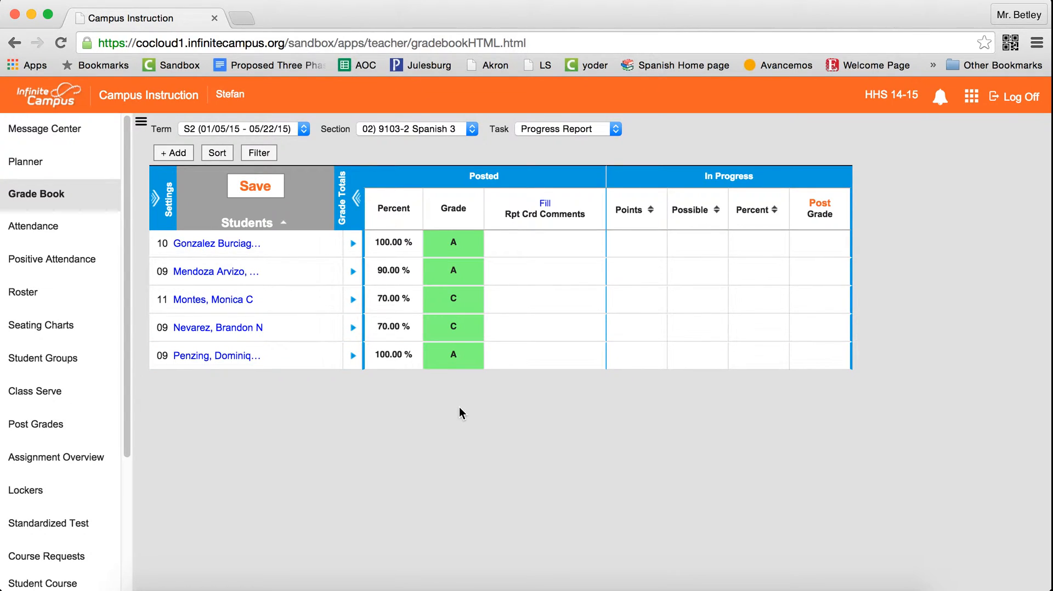
{"action": "left_click", "coordinate": [251, 187]}
Switch the gradebook's task view back to Semester.
{"action": "left_click", "coordinate": [540, 131]}
{"action": "left_click", "coordinate": [540, 131]}
{"action": "left_click", "coordinate": [540, 130]}
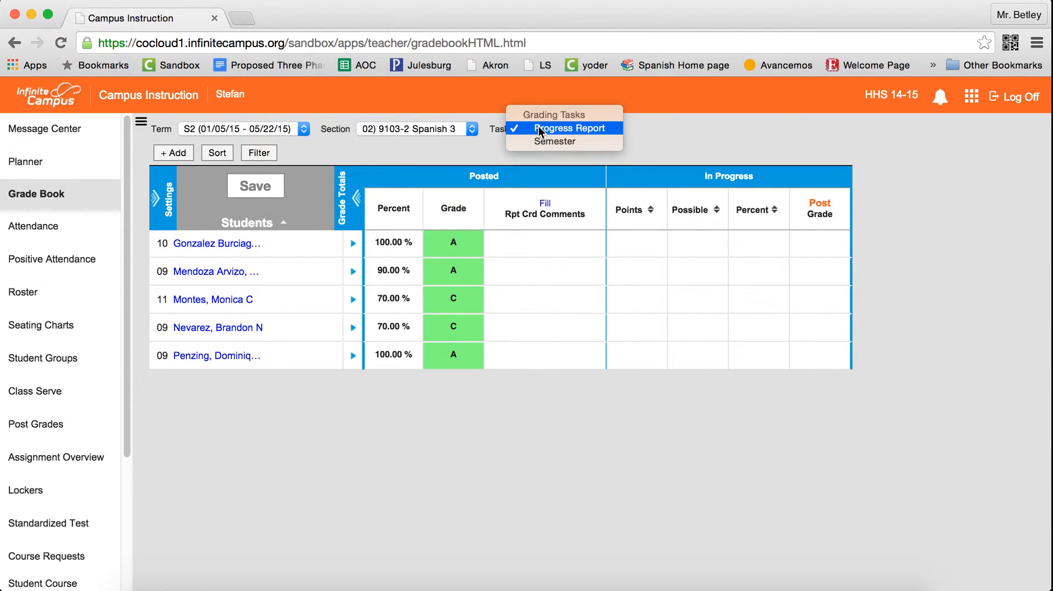
{"action": "left_click", "coordinate": [539, 141]}
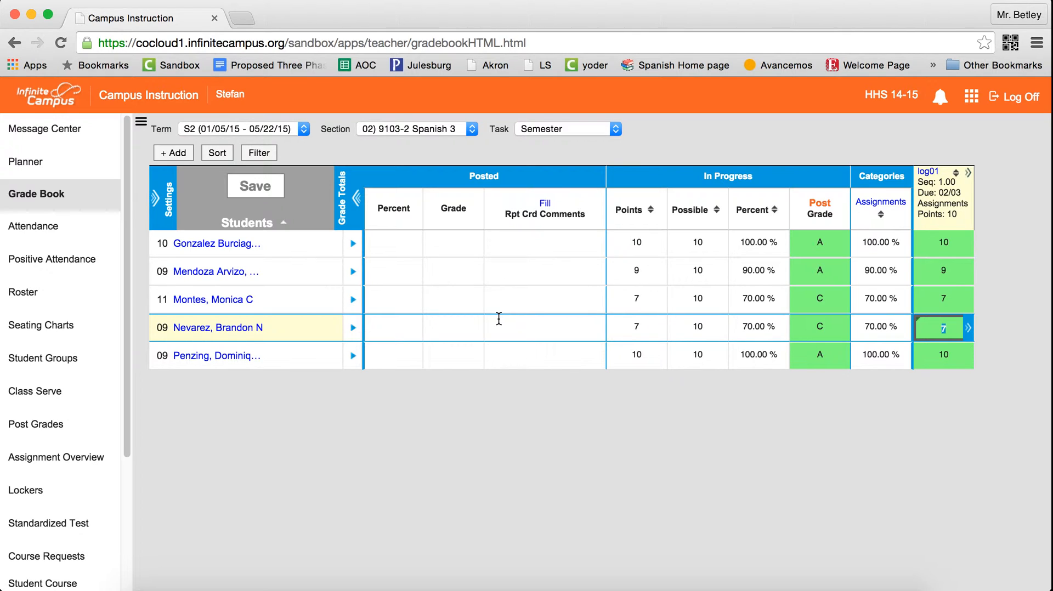
{"action": "left_click", "coordinate": [568, 129]}
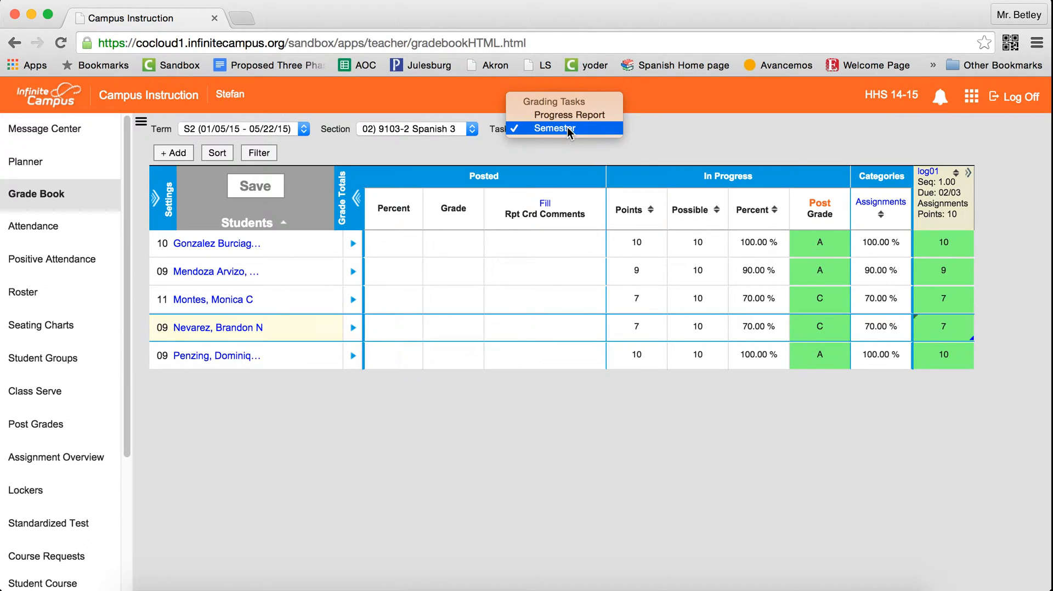
{"action": "left_click", "coordinate": [727, 134]}
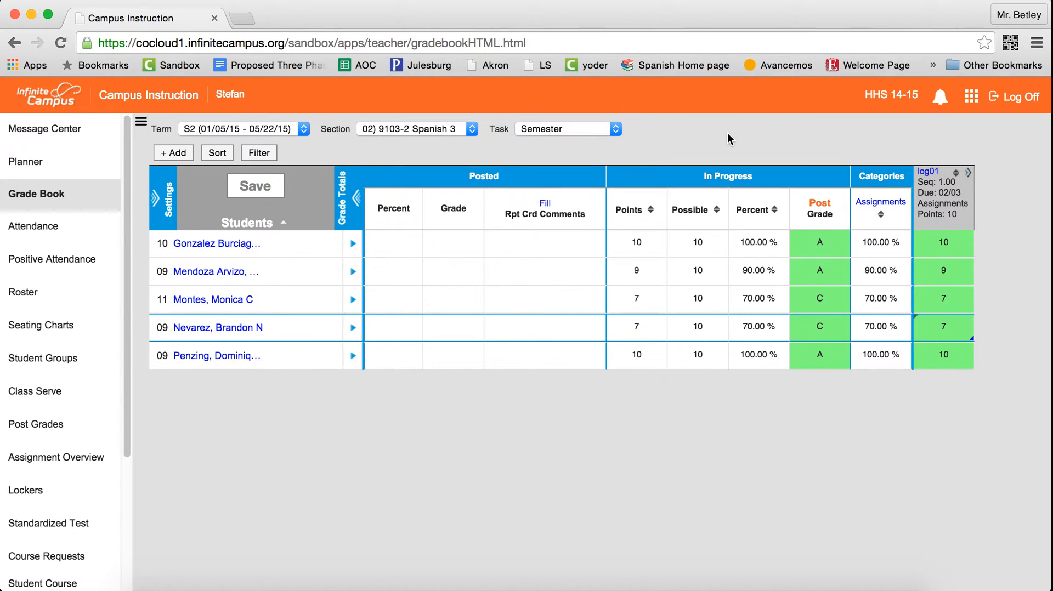